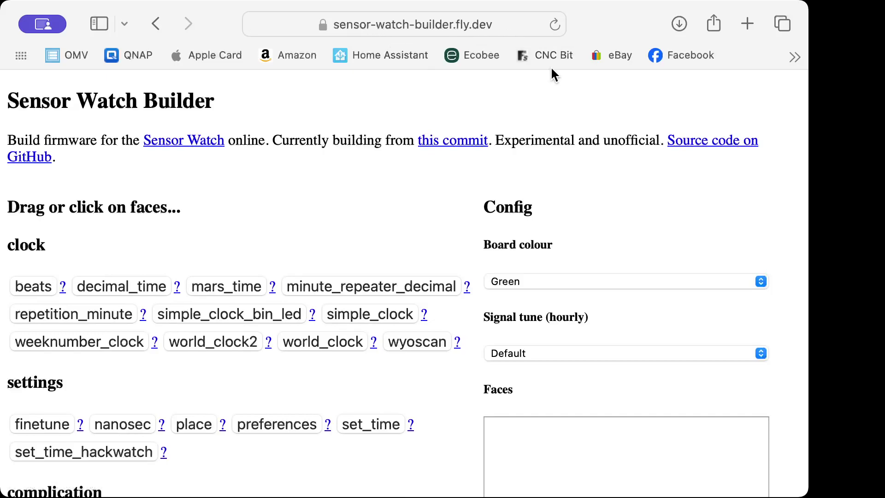
Set the board colour to Red.
{"action": "left_click", "coordinate": [760, 282]}
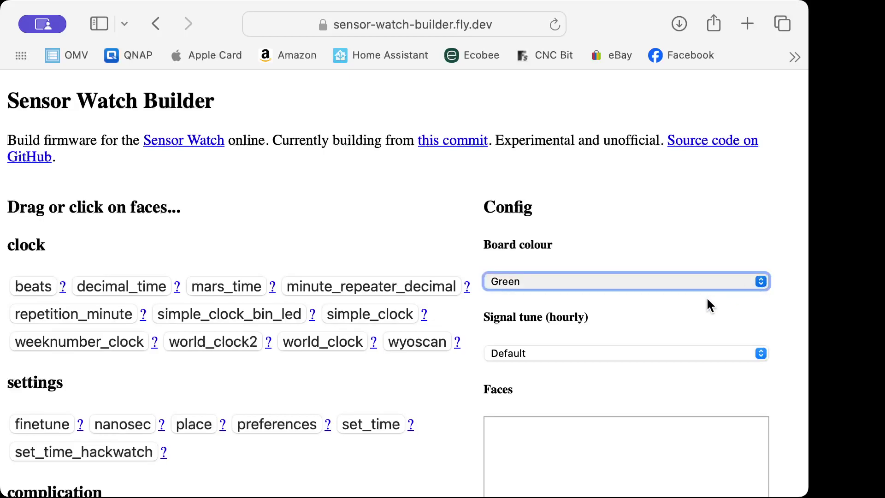
{"action": "key", "text": "Down"}
{"action": "key", "text": "Return"}
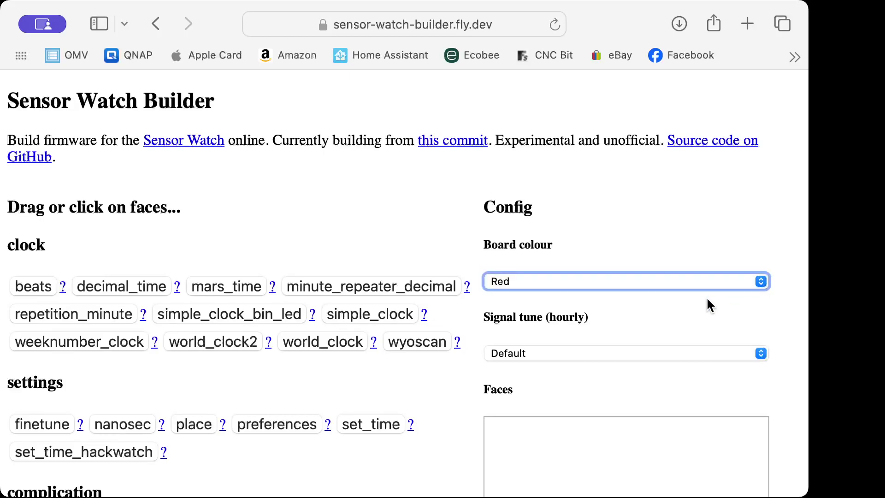
Add the simple_clock, set_time, world_clock and alarm faces to the watch.
{"action": "left_click", "coordinate": [375, 317]}
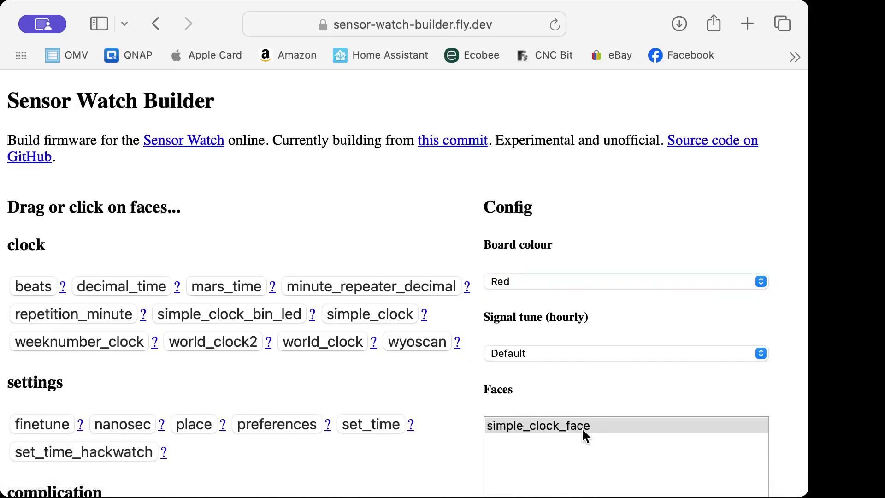
{"action": "scroll", "coordinate": [583, 431], "scroll_direction": "down", "scroll_amount": 5}
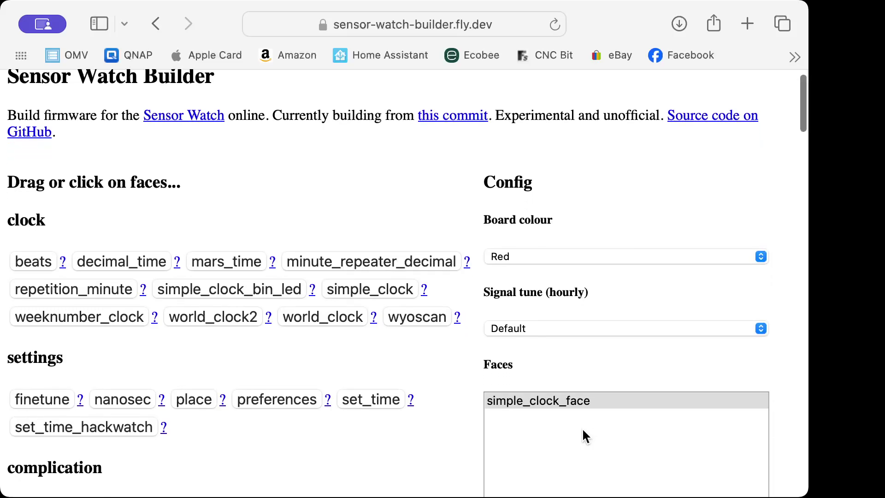
{"action": "scroll", "coordinate": [583, 435], "scroll_direction": "down", "scroll_amount": 1}
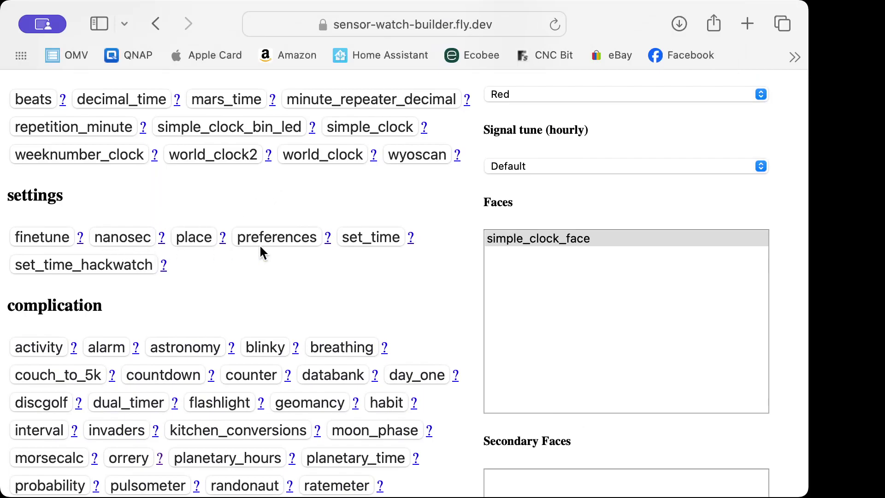
{"action": "left_click", "coordinate": [378, 240]}
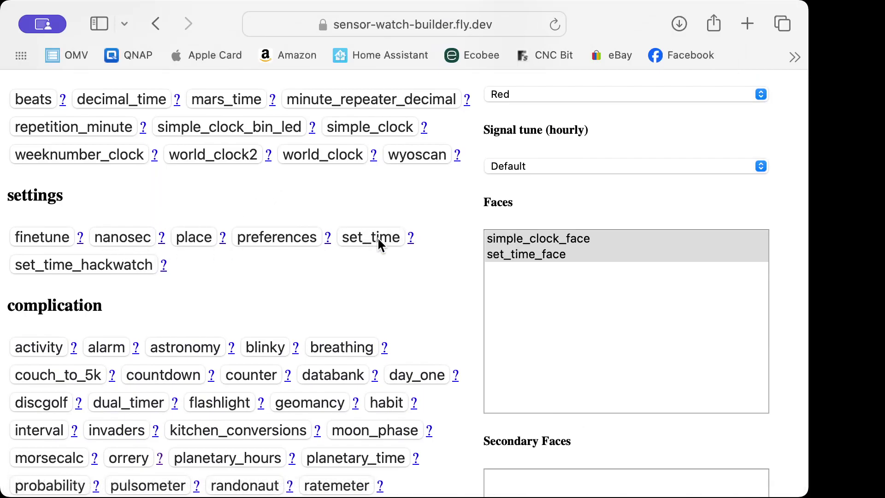
{"action": "left_click", "coordinate": [326, 159]}
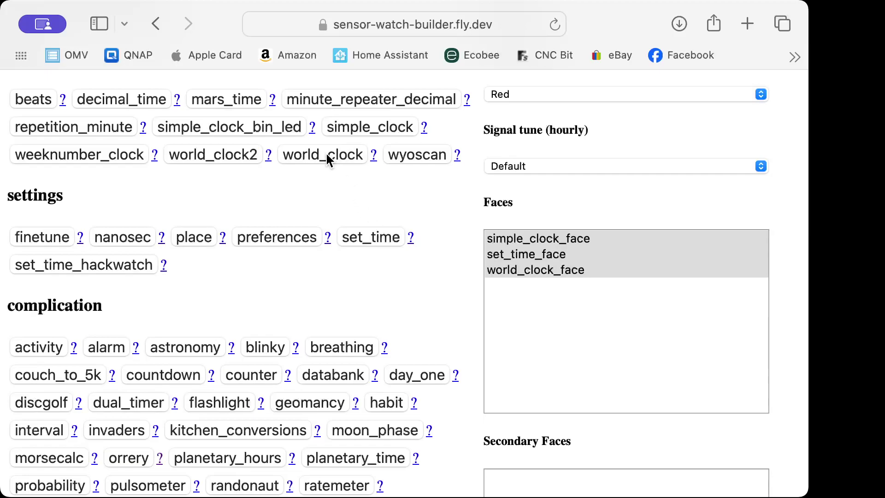
{"action": "left_click", "coordinate": [110, 351]}
Append the thermistor_readout, countdown, stopwatch, sunrise_sunset and moon_phase faces to the Faces list.
{"action": "scroll", "coordinate": [385, 298], "scroll_direction": "down", "scroll_amount": 10}
{"action": "scroll", "coordinate": [384, 295], "scroll_direction": "down", "scroll_amount": 2}
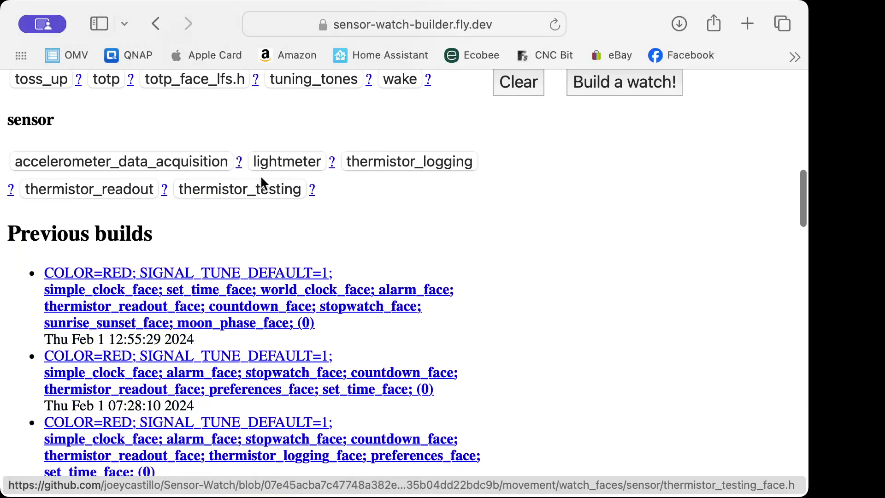
{"action": "left_click", "coordinate": [122, 190]}
{"action": "scroll", "coordinate": [515, 283], "scroll_direction": "up", "scroll_amount": 9}
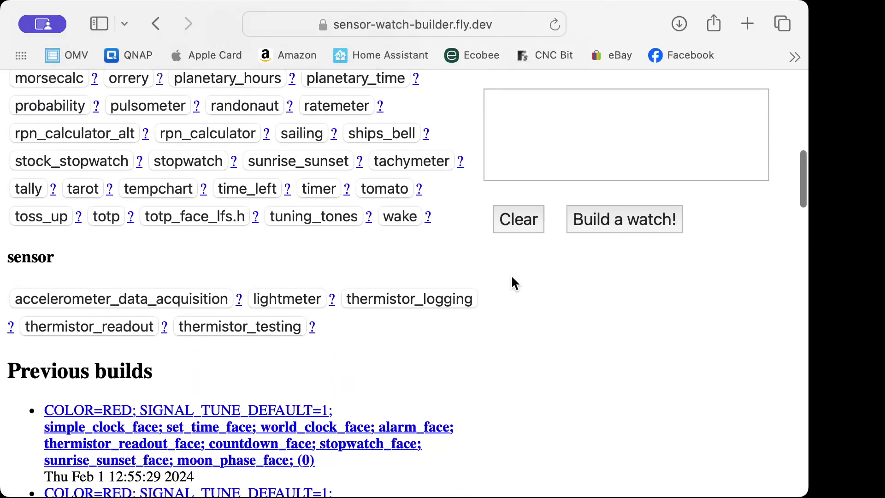
{"action": "scroll", "coordinate": [514, 283], "scroll_direction": "up", "scroll_amount": 1}
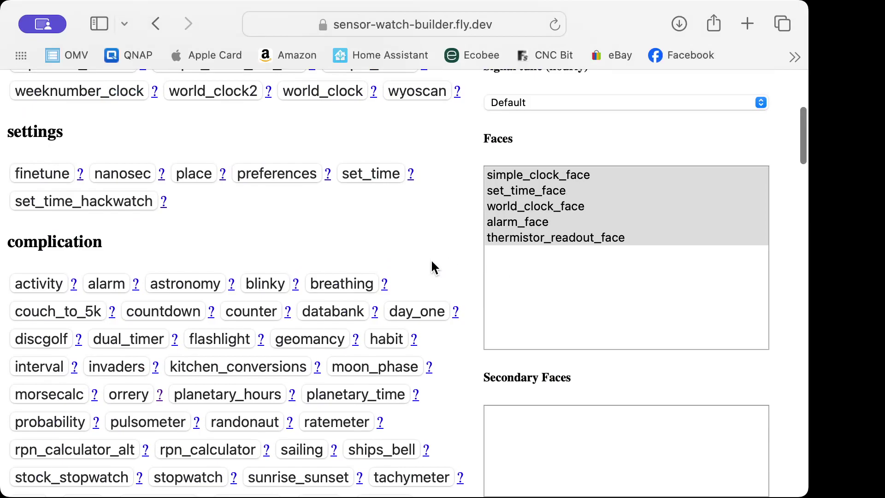
{"action": "left_click", "coordinate": [169, 315]}
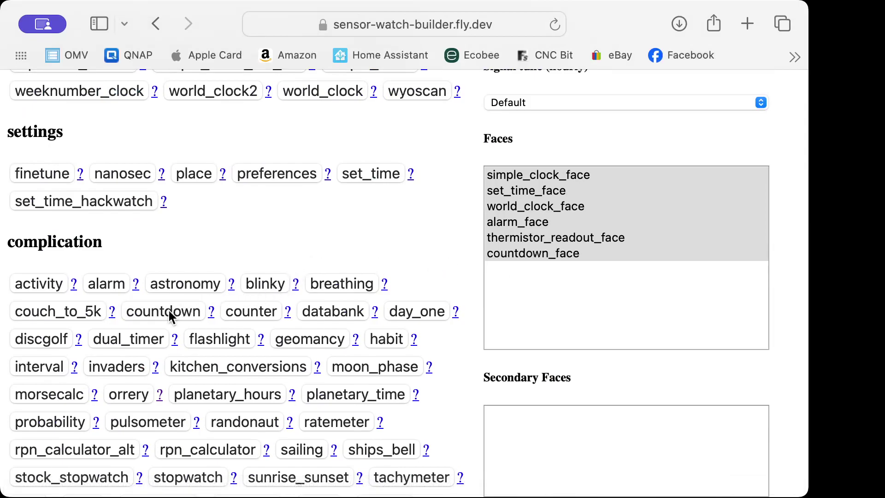
{"action": "scroll", "coordinate": [169, 316], "scroll_direction": "down", "scroll_amount": 4}
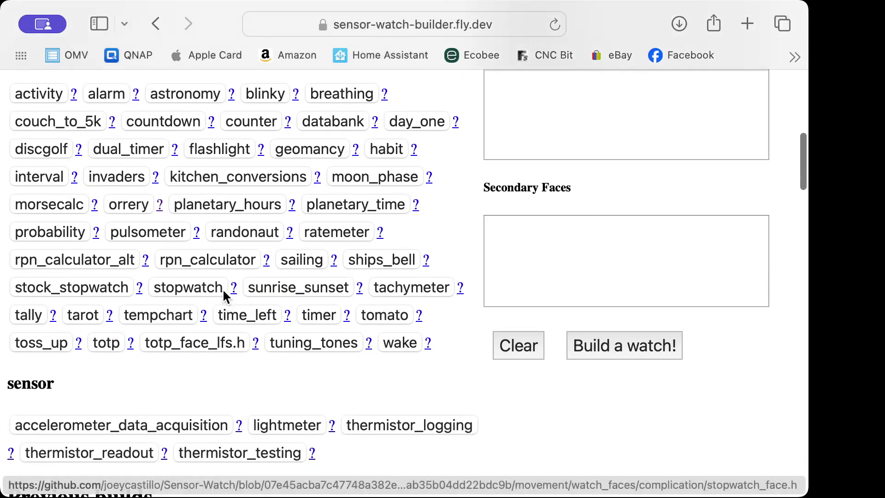
{"action": "left_click", "coordinate": [199, 289]}
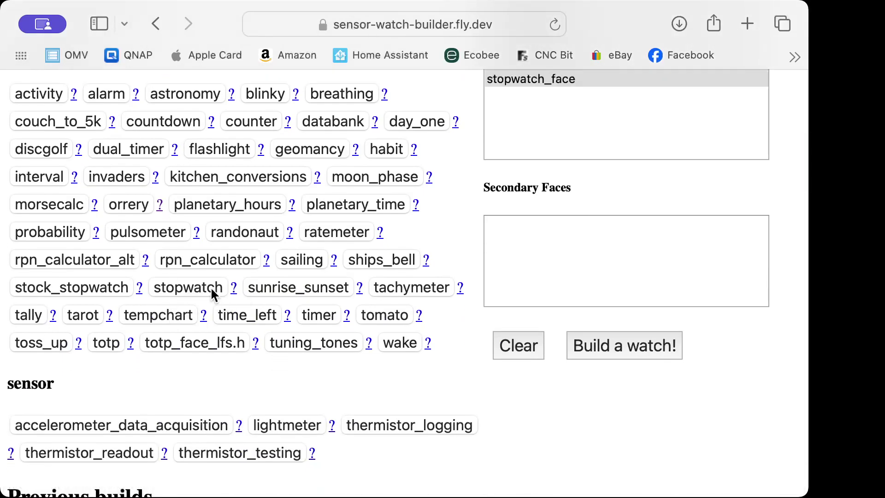
{"action": "left_click", "coordinate": [300, 298]}
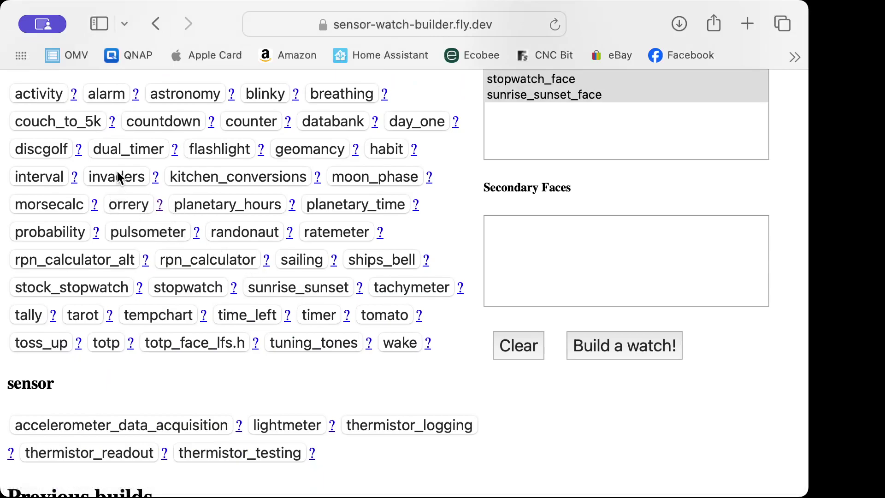
{"action": "left_click", "coordinate": [359, 180]}
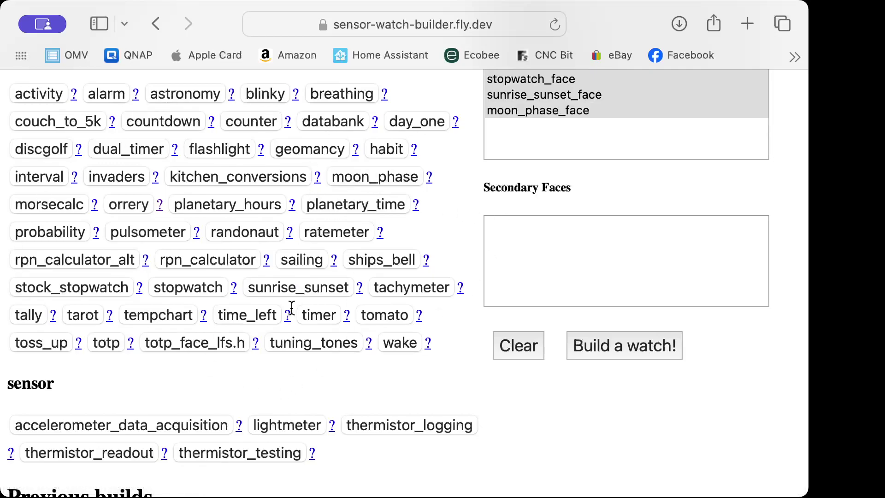
{"action": "scroll", "coordinate": [292, 307], "scroll_direction": "down", "scroll_amount": 8}
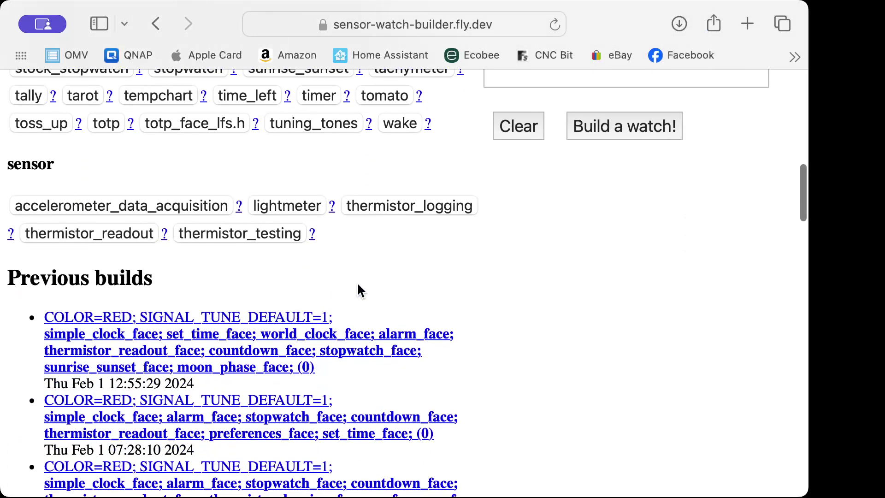
{"action": "scroll", "coordinate": [358, 286], "scroll_direction": "up", "scroll_amount": 14}
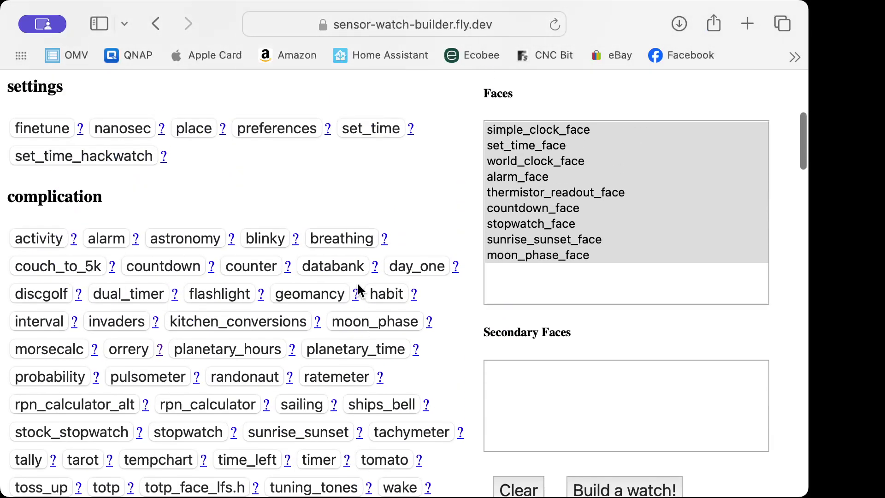
Scroll the page to check the nine primary faces, with Secondary Faces left empty.
{"action": "scroll", "coordinate": [358, 285], "scroll_direction": "up", "scroll_amount": 2}
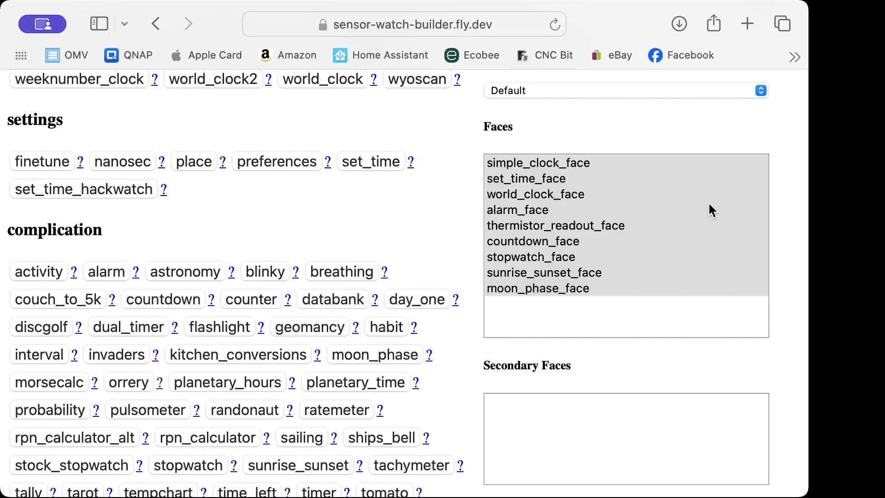
{"action": "scroll", "coordinate": [778, 272], "scroll_direction": "down", "scroll_amount": 5}
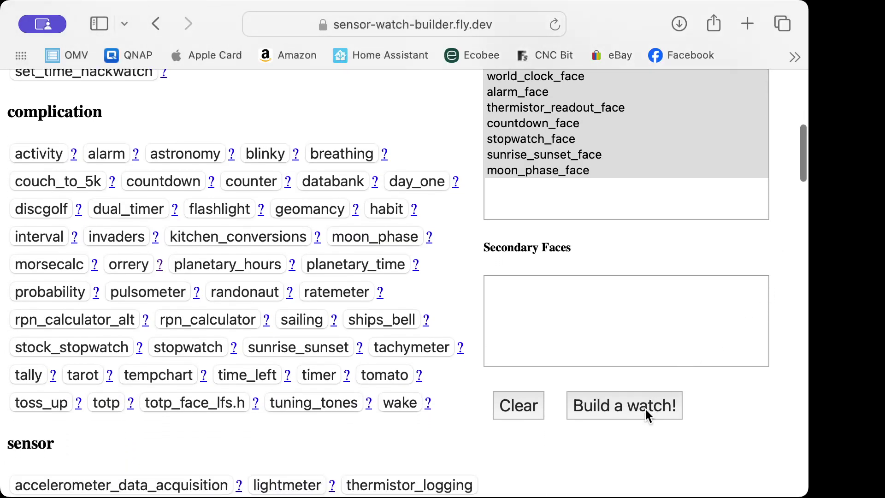
Build the watch firmware, then give the emulator location access via Set register and Allow.
{"action": "left_click", "coordinate": [645, 407]}
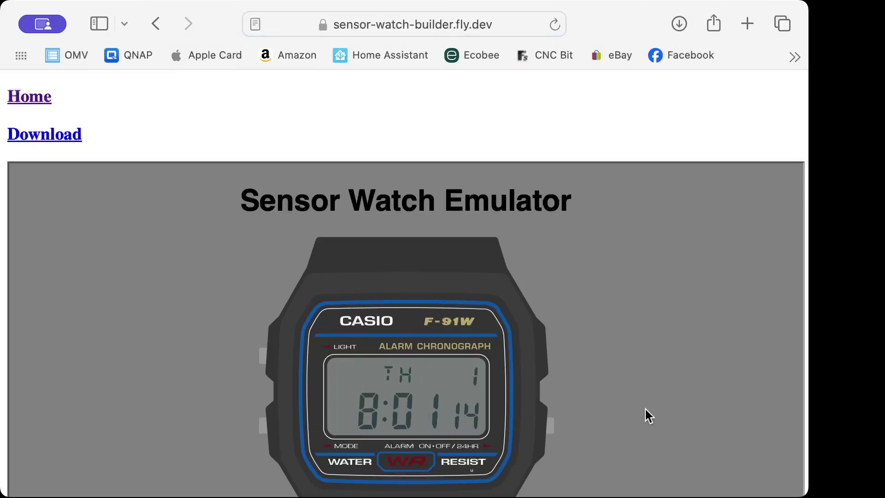
{"action": "scroll", "coordinate": [624, 314], "scroll_direction": "down", "scroll_amount": 1}
{"action": "scroll", "coordinate": [624, 314], "scroll_direction": "down", "scroll_amount": 8}
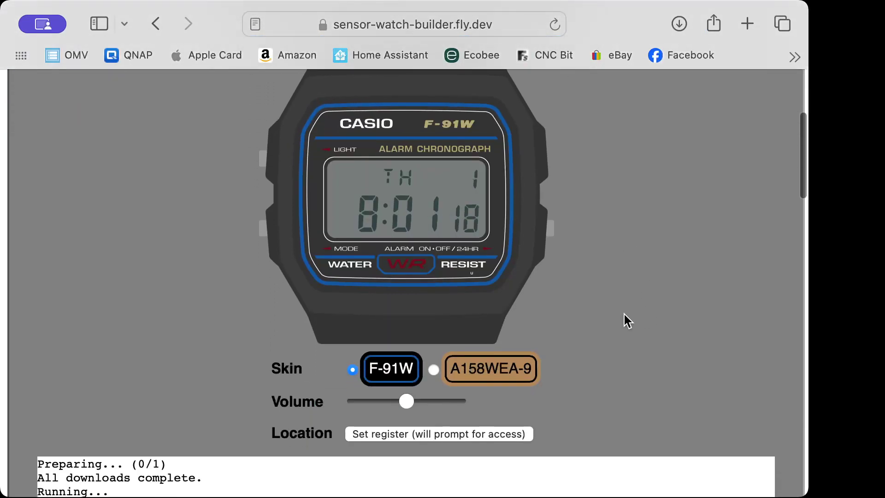
{"action": "scroll", "coordinate": [624, 314], "scroll_direction": "up", "scroll_amount": 1}
{"action": "left_click", "coordinate": [454, 463]}
{"action": "left_click", "coordinate": [444, 287]}
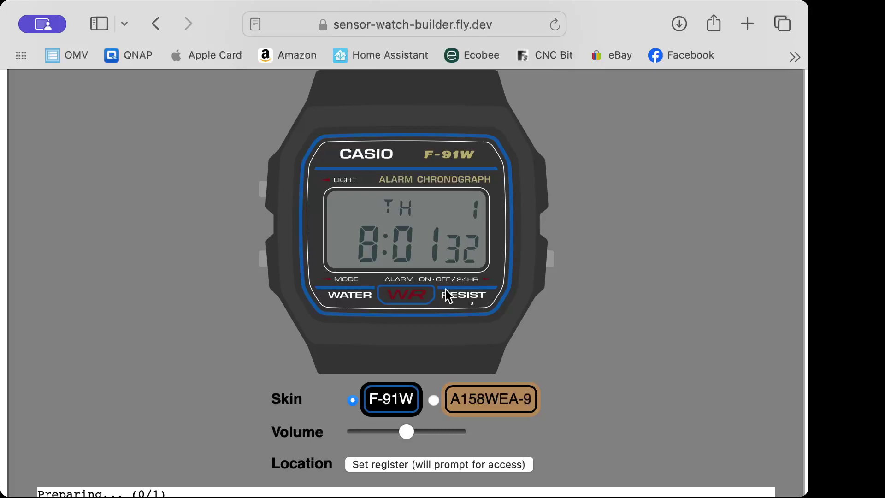
Turn on the emulated watch's backlight, then enter and leave time-setting mode.
{"action": "left_click", "coordinate": [263, 189]}
{"action": "left_click", "coordinate": [264, 262]}
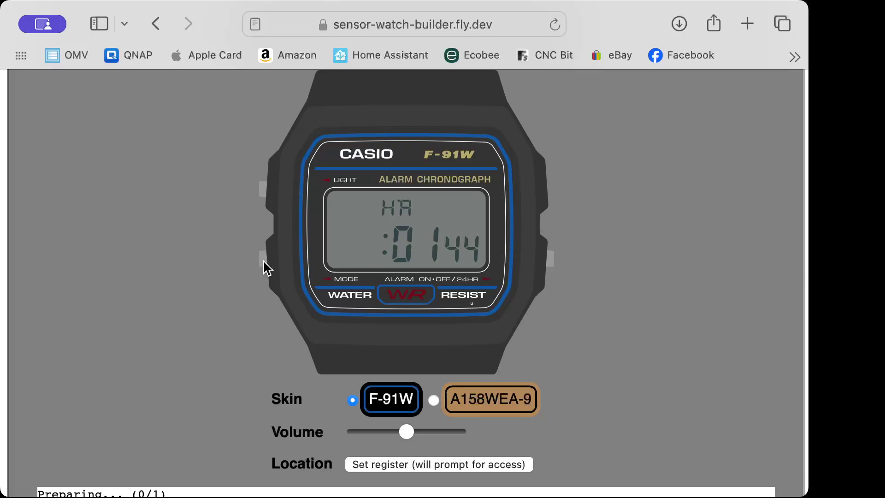
{"action": "left_click", "coordinate": [264, 261]}
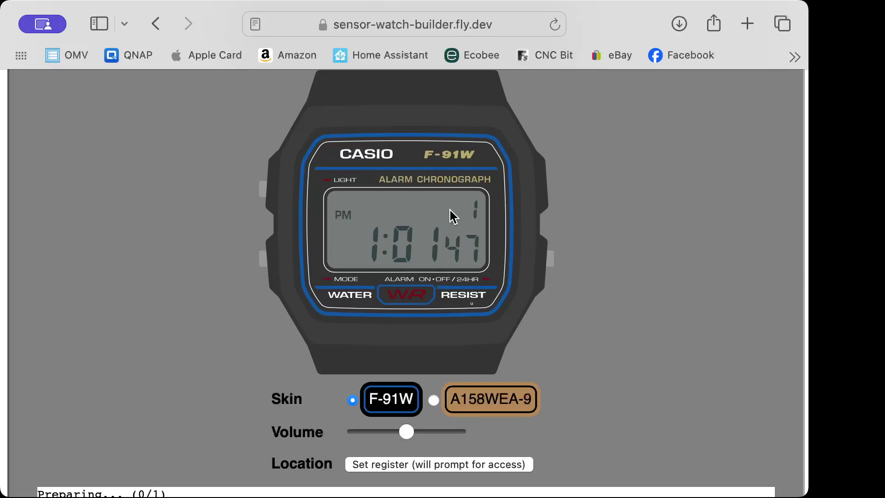
Cycle past the alarm and temperature faces to the countdown and start its three-minute timer.
{"action": "left_click", "coordinate": [265, 263]}
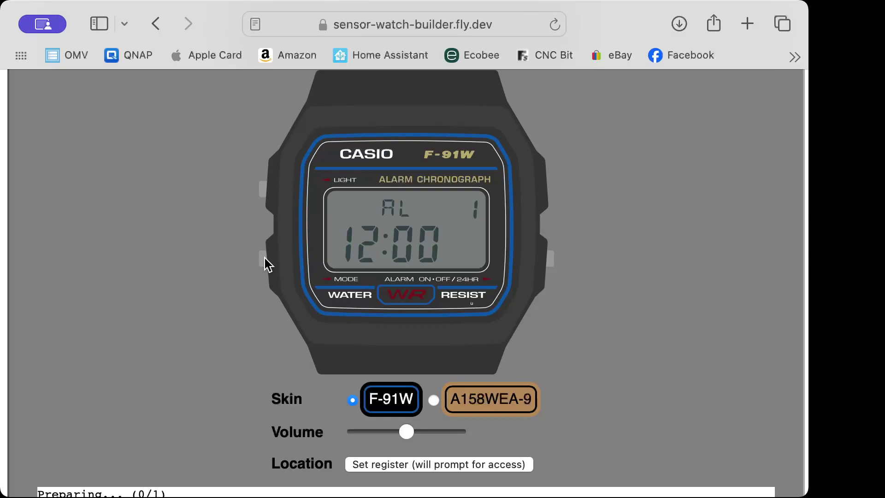
{"action": "left_click", "coordinate": [265, 262]}
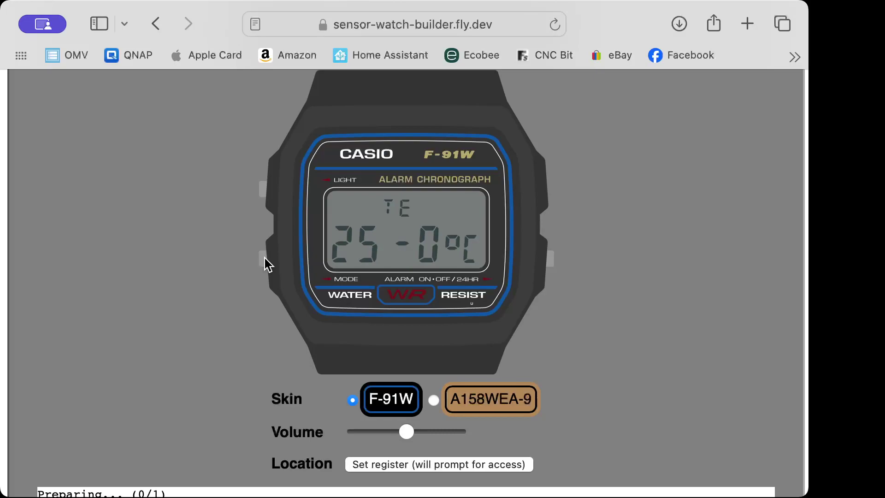
{"action": "left_click", "coordinate": [265, 263]}
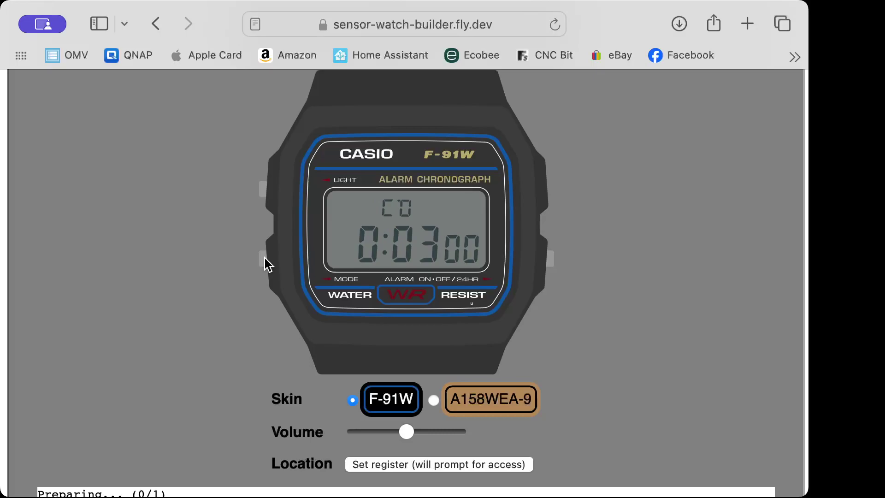
{"action": "left_click", "coordinate": [549, 254]}
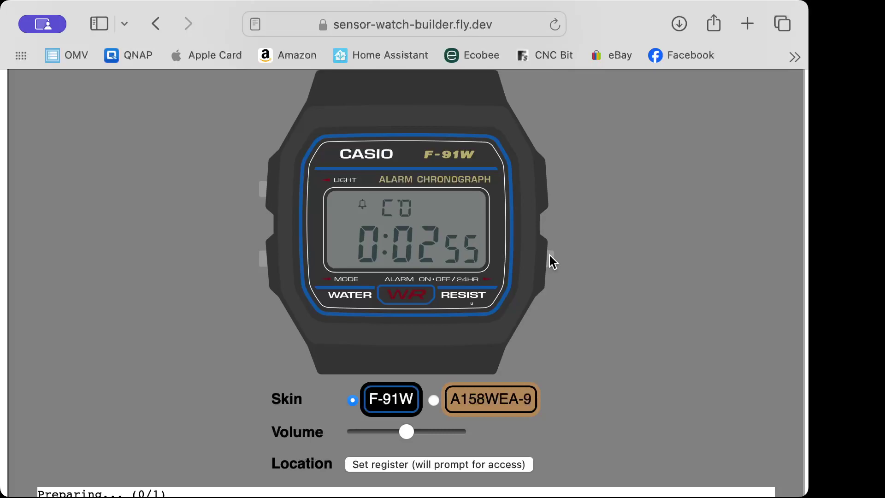
Start the stopwatch, then cycle past the sunrise/sunset and moon-phase faces back to the clock.
{"action": "left_click", "coordinate": [265, 259]}
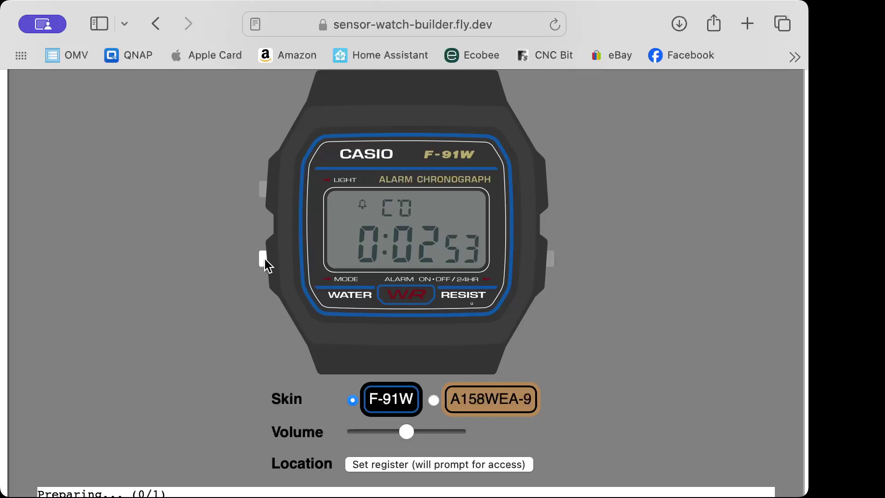
{"action": "left_click", "coordinate": [549, 255]}
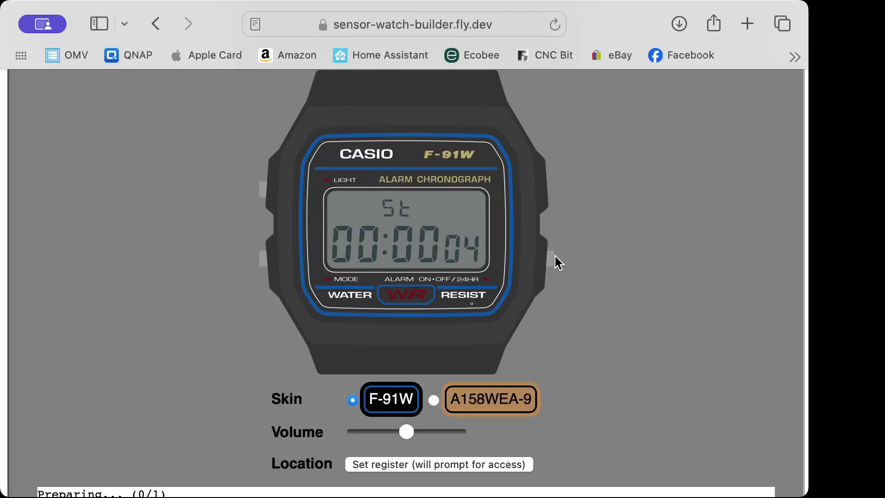
{"action": "left_click", "coordinate": [263, 259]}
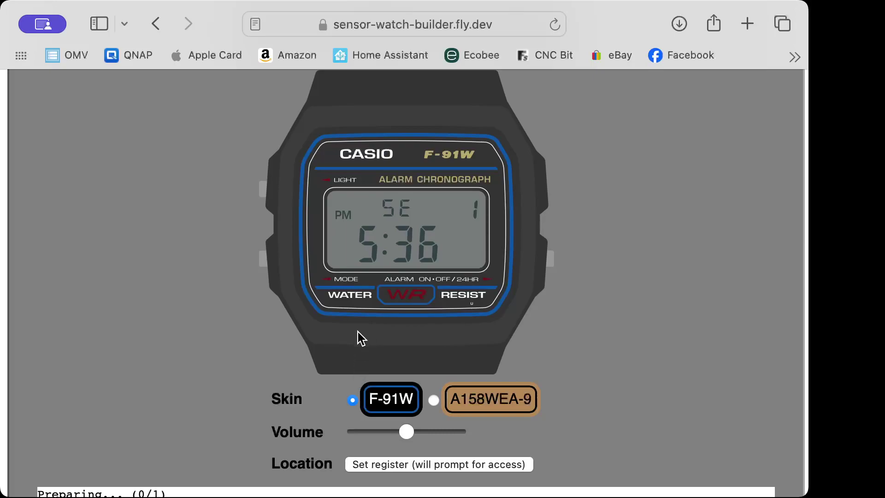
{"action": "left_click", "coordinate": [262, 255]}
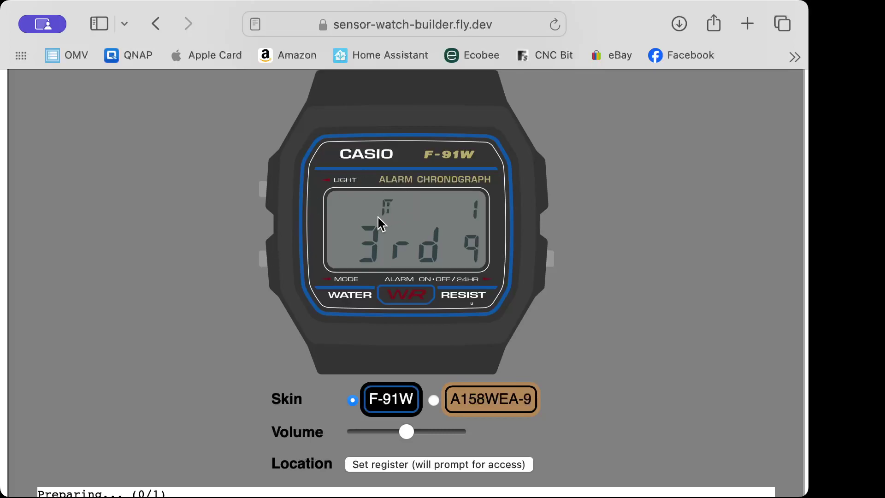
{"action": "left_click", "coordinate": [263, 260]}
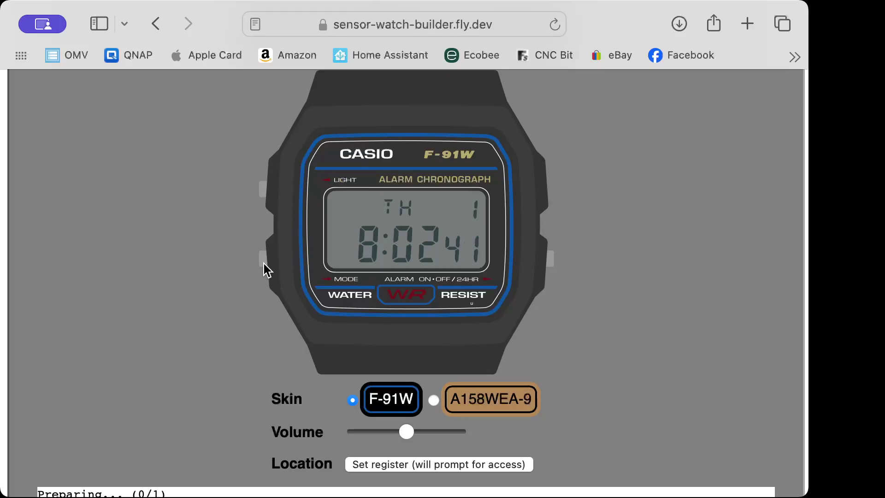
Switch on the watch's chime signal and download the watch.uf2 firmware file.
{"action": "scroll", "coordinate": [264, 264], "scroll_direction": "up", "scroll_amount": 5}
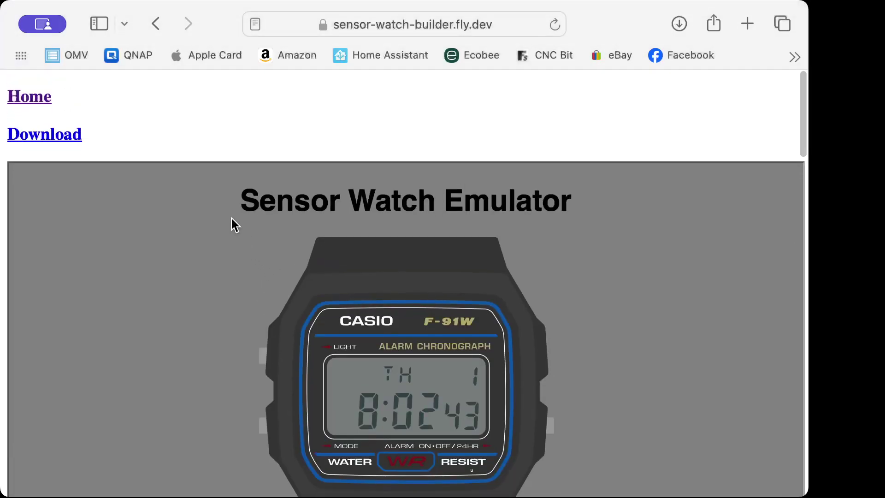
{"action": "key", "text": "a"}
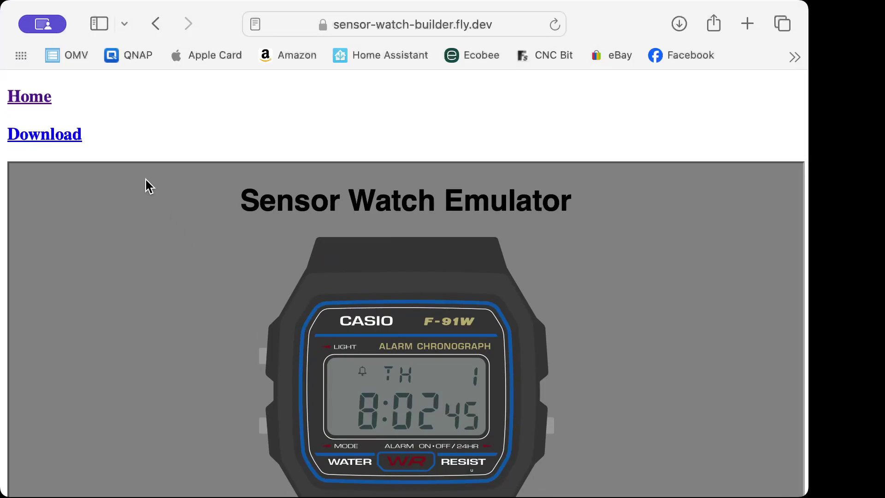
{"action": "scroll", "coordinate": [146, 179], "scroll_direction": "down", "scroll_amount": 1}
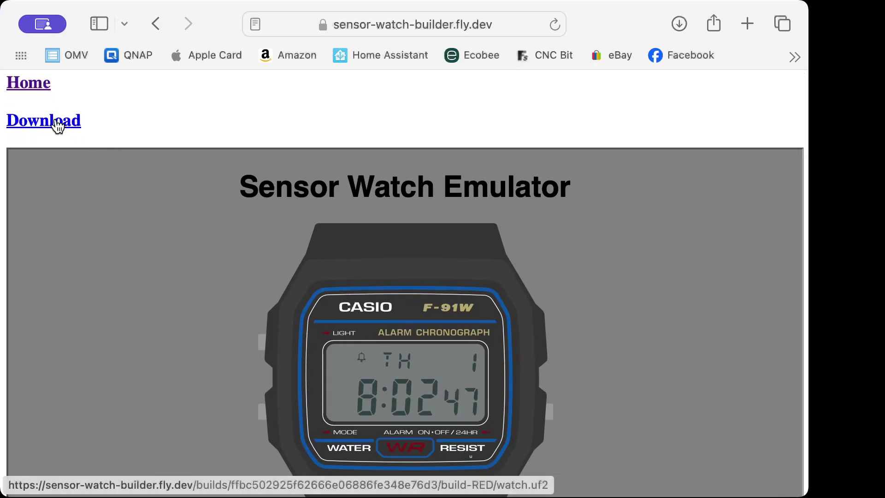
{"action": "left_click", "coordinate": [55, 119]}
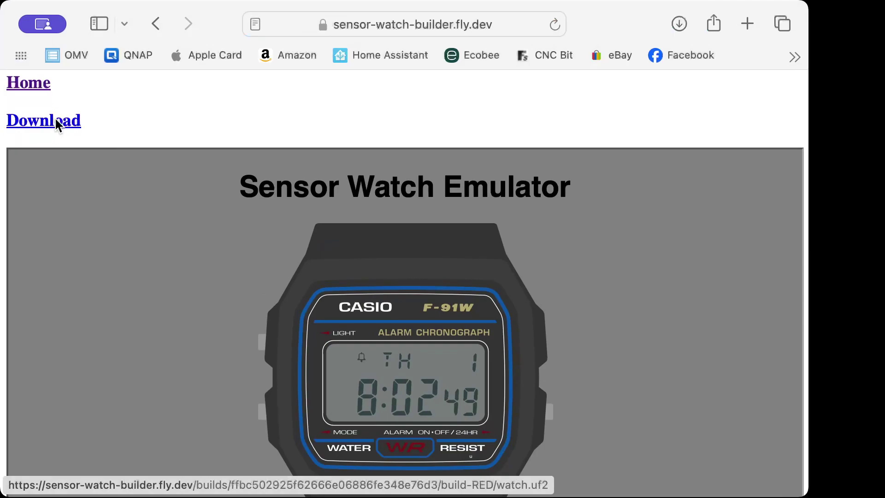